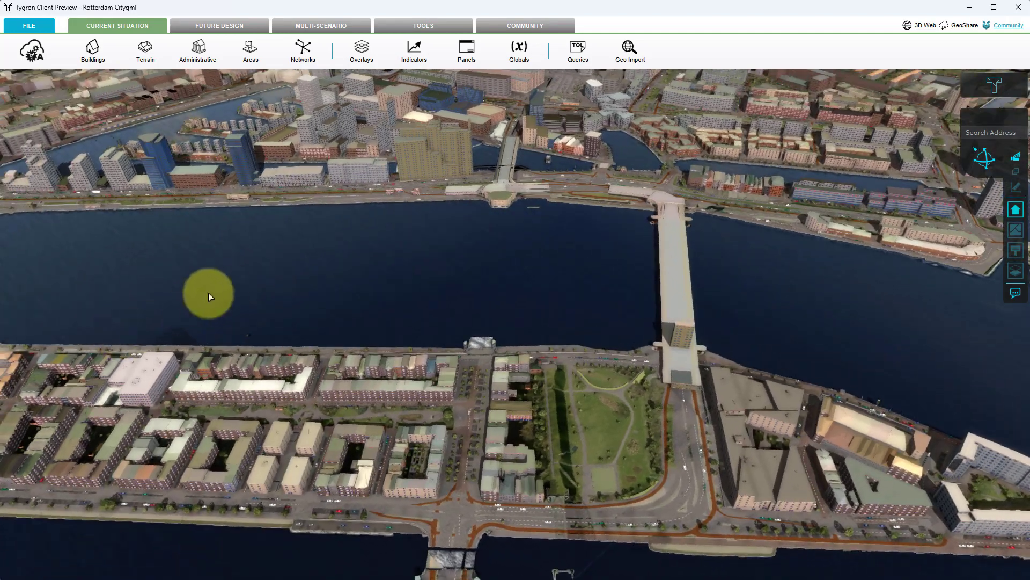
Start a geo data import for the current buildings, using the CityJSON/GML method with Model Height and a minimum triangle size of 0,001.
left_click_drag(228, 282, 335, 415)
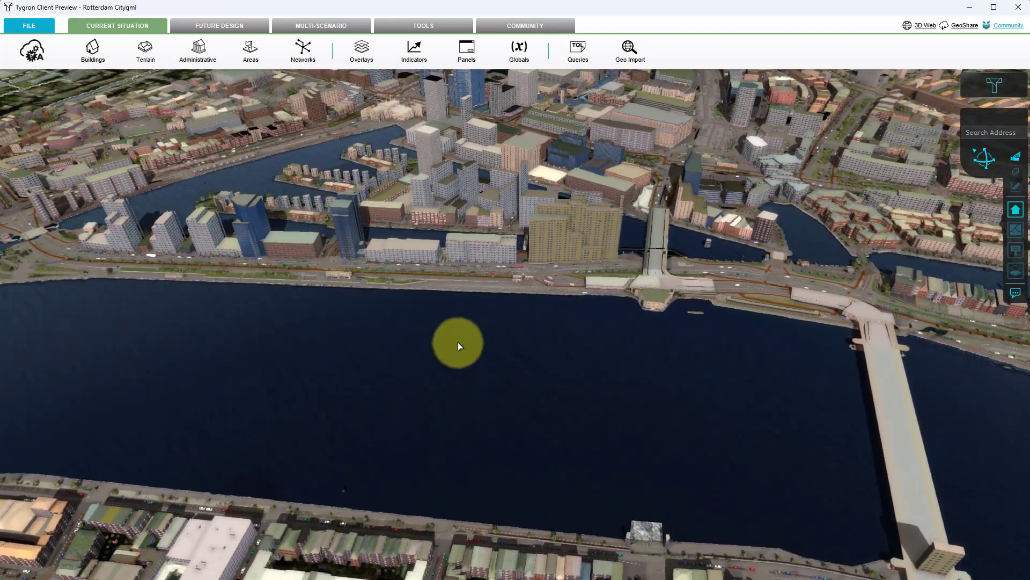
left_click_drag(462, 337, 443, 421)
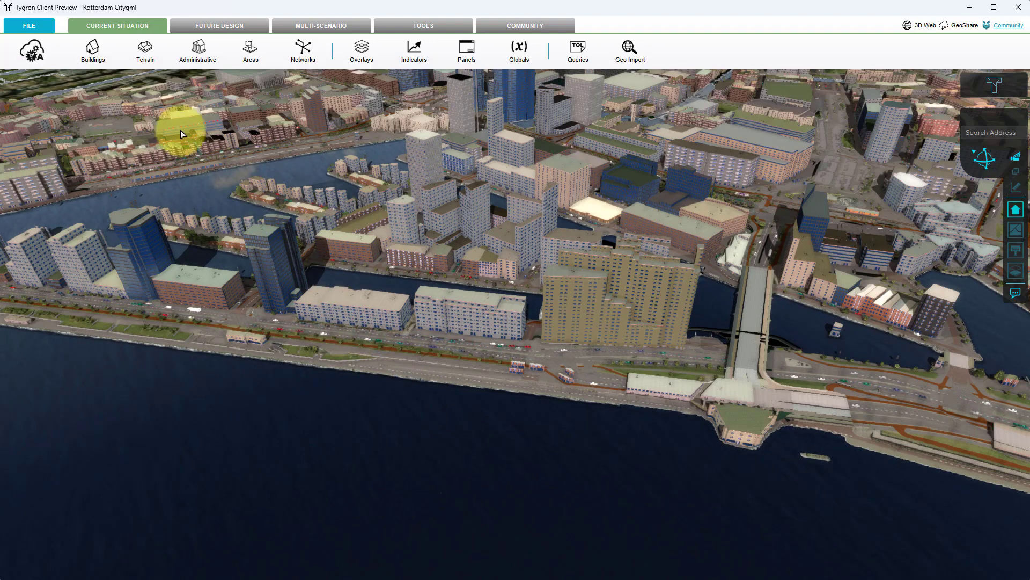
left_click(91, 52)
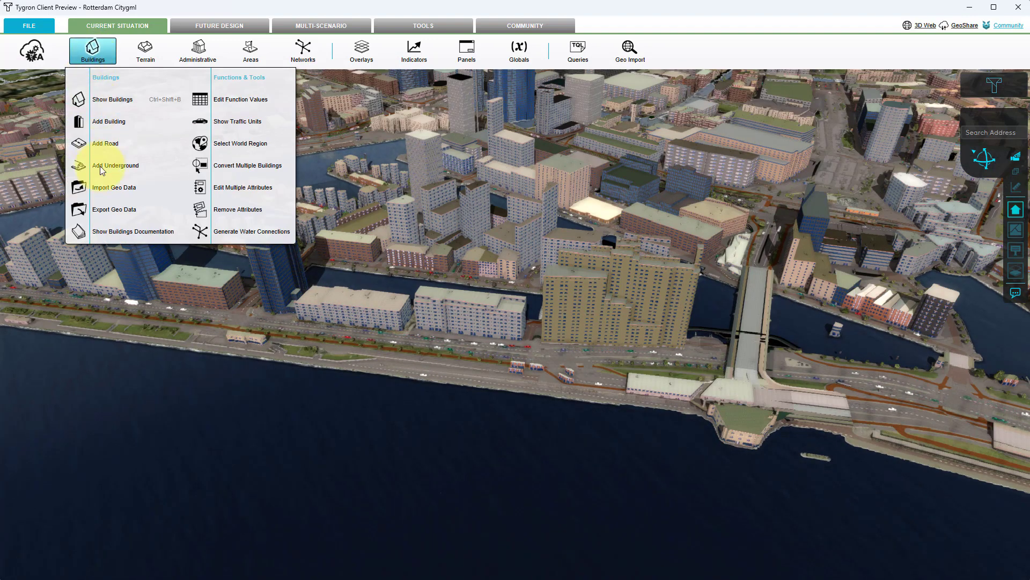
left_click(103, 187)
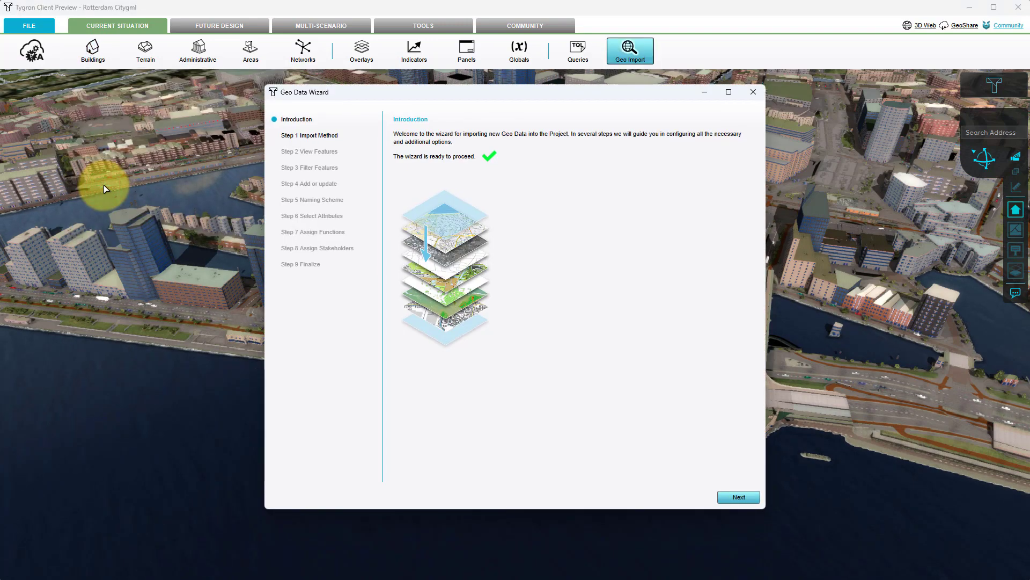
left_click(732, 501)
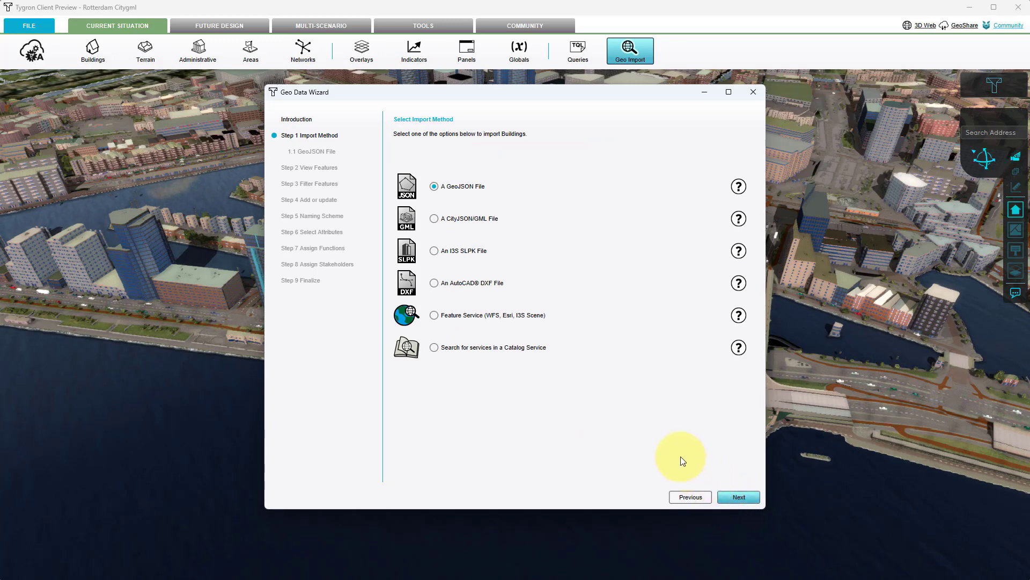
left_click(485, 221)
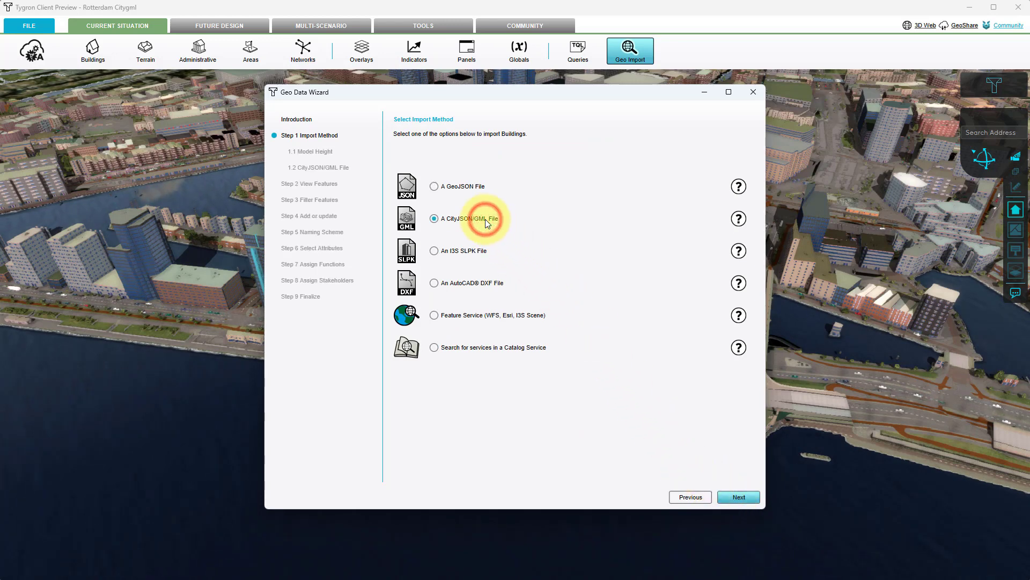
left_click(741, 498)
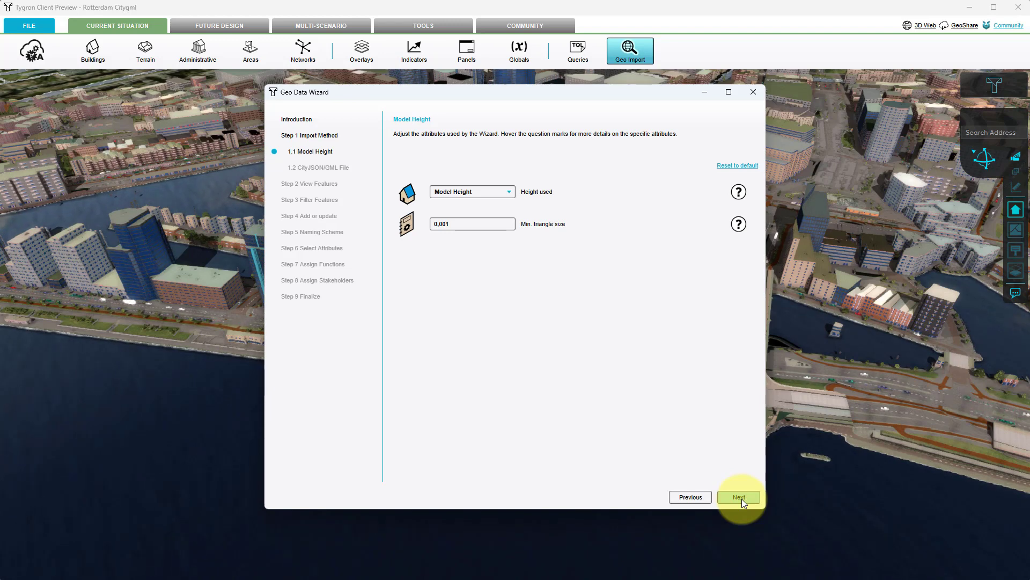
left_click(742, 498)
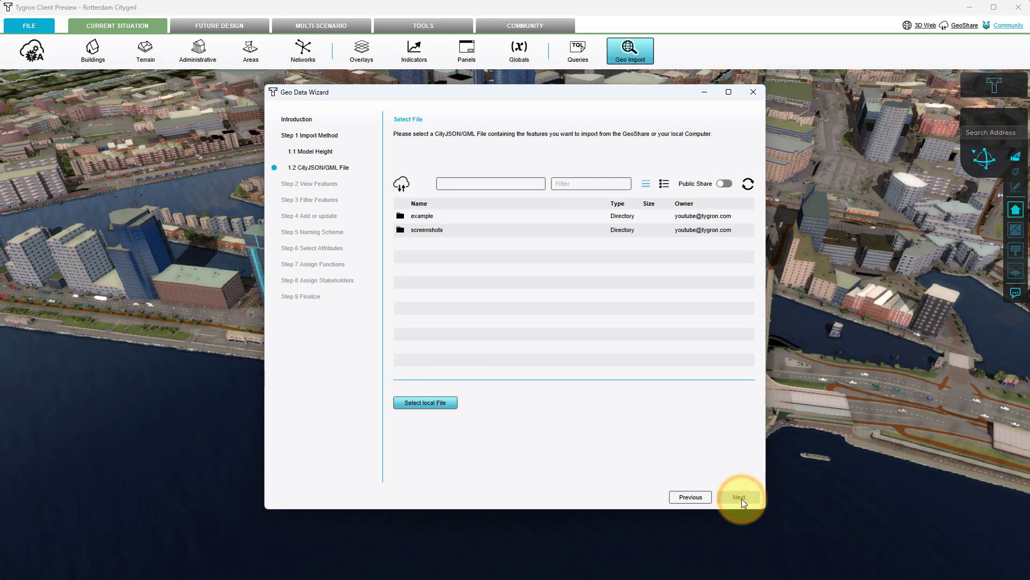
Load the local file Rotterdam_LoD1_Lod2_rijkswaterstaat.gml from the CityGML subfolder rotterdam_rijkswaterstaat as the import source.
left_click(440, 404)
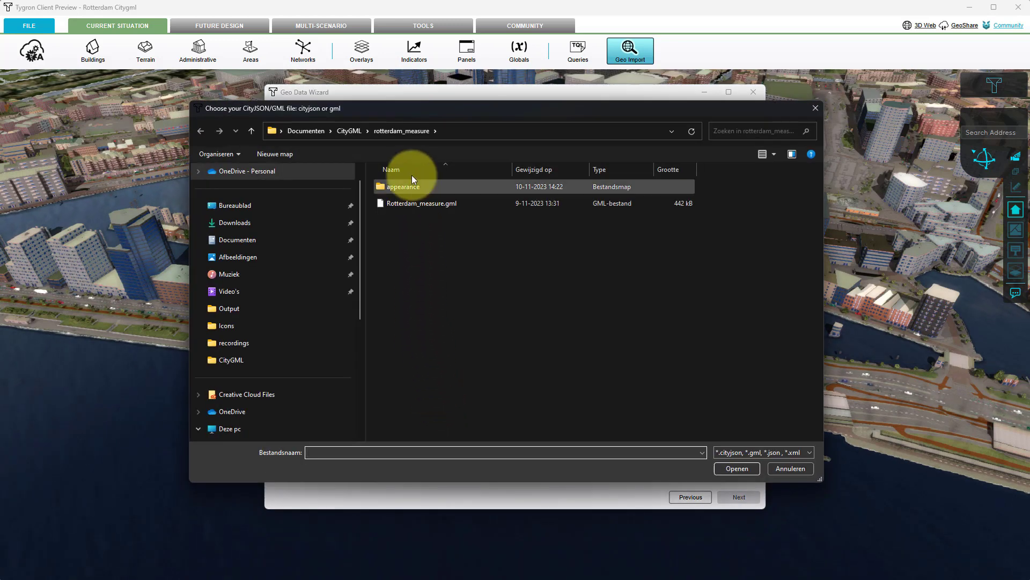
left_click(350, 130)
double_click(415, 208)
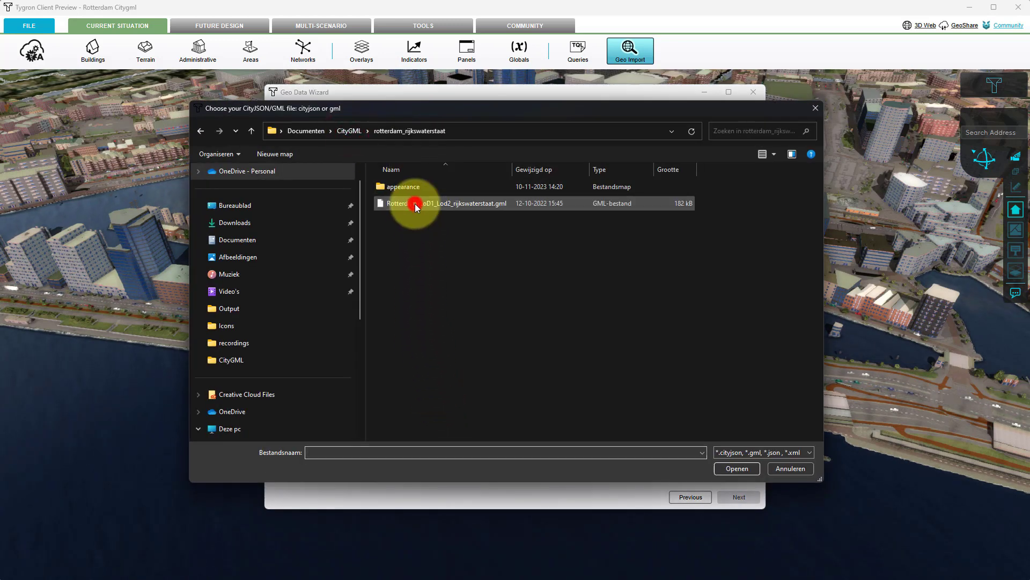
left_click(416, 204)
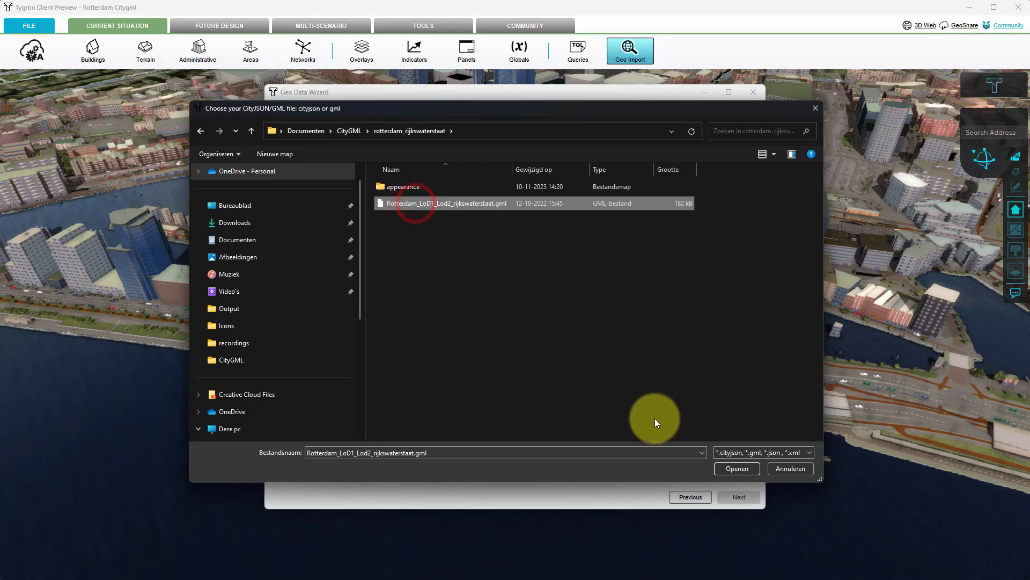
left_click(732, 467)
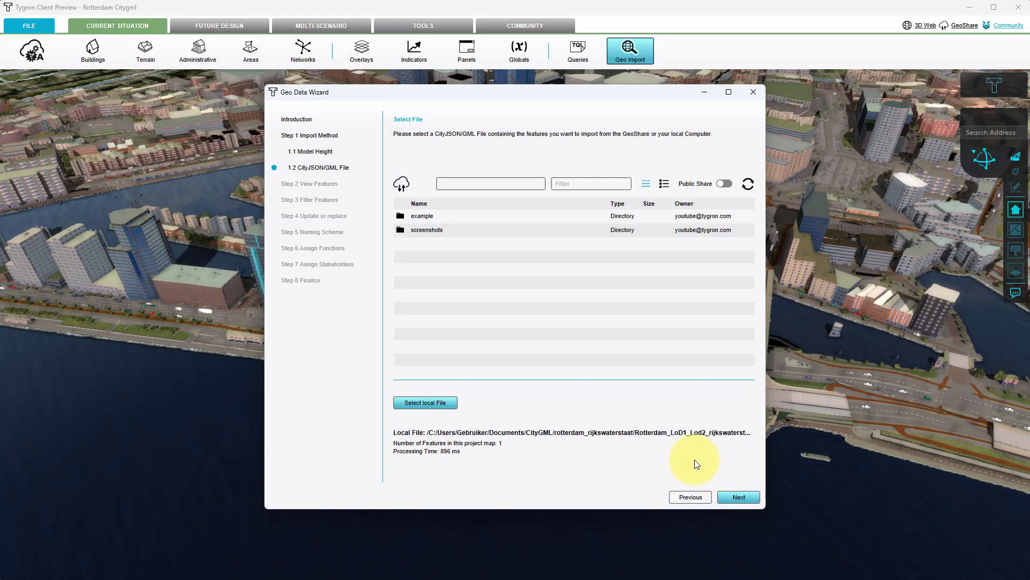
Import the building feature without filtering, updating only the 3D Model of existing Buildings, and finish the wizard.
left_click(745, 497)
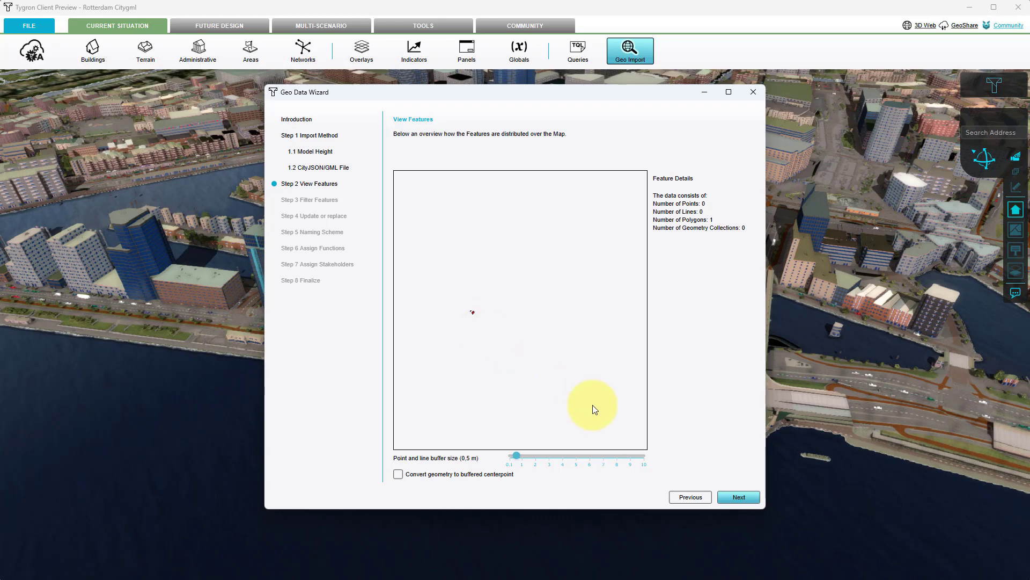
left_click(733, 496)
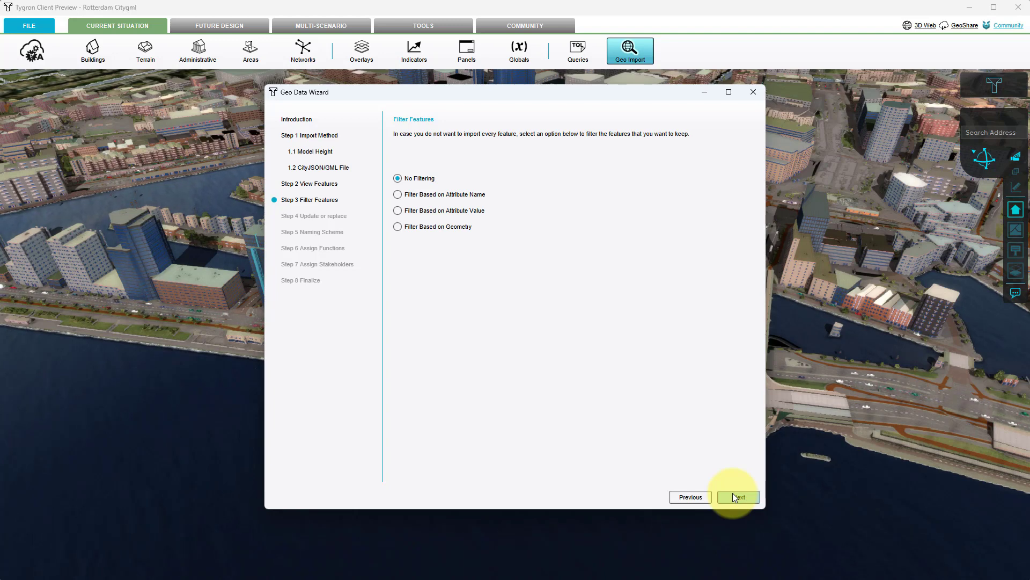
left_click(734, 497)
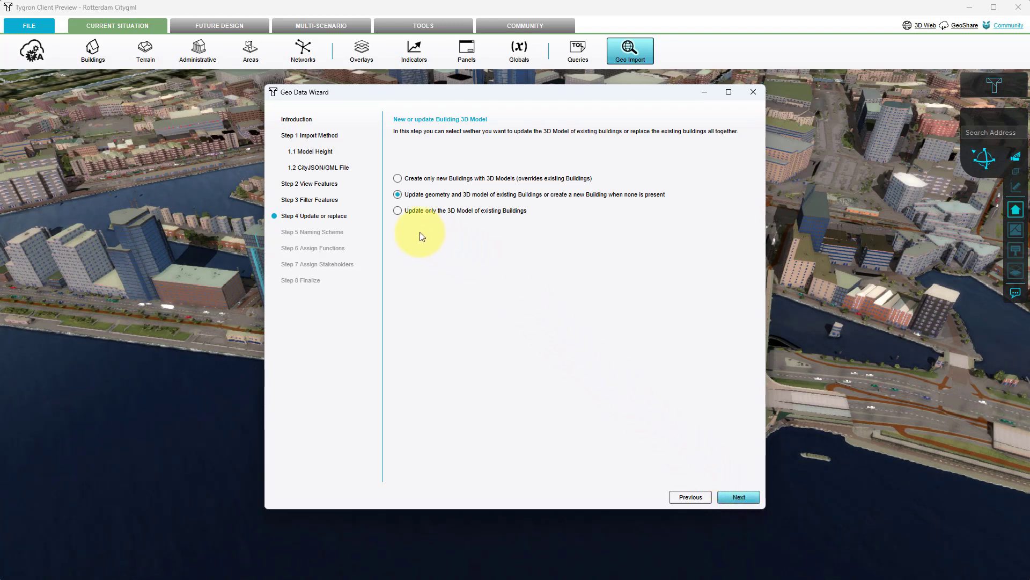
left_click(399, 211)
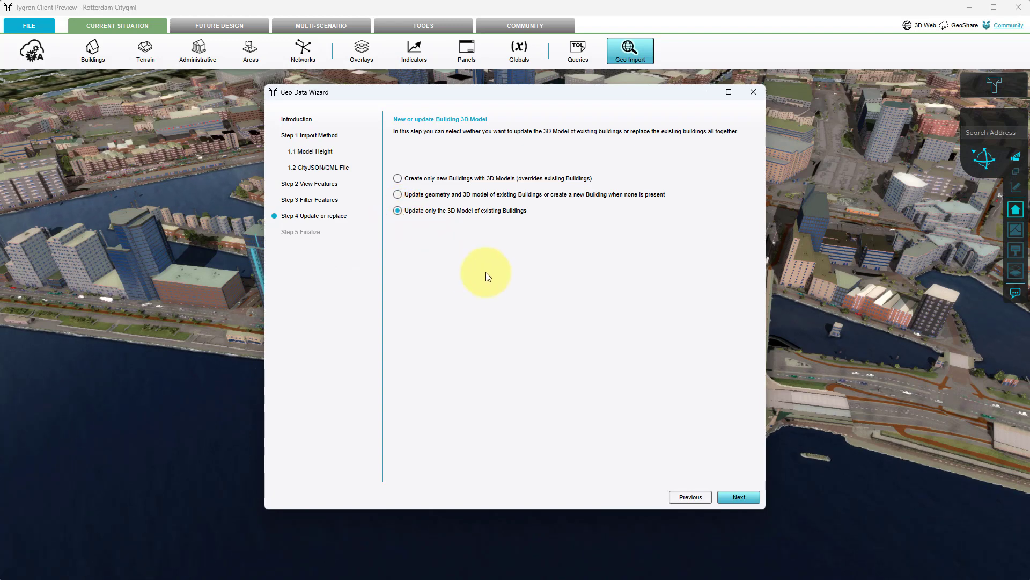
left_click(741, 497)
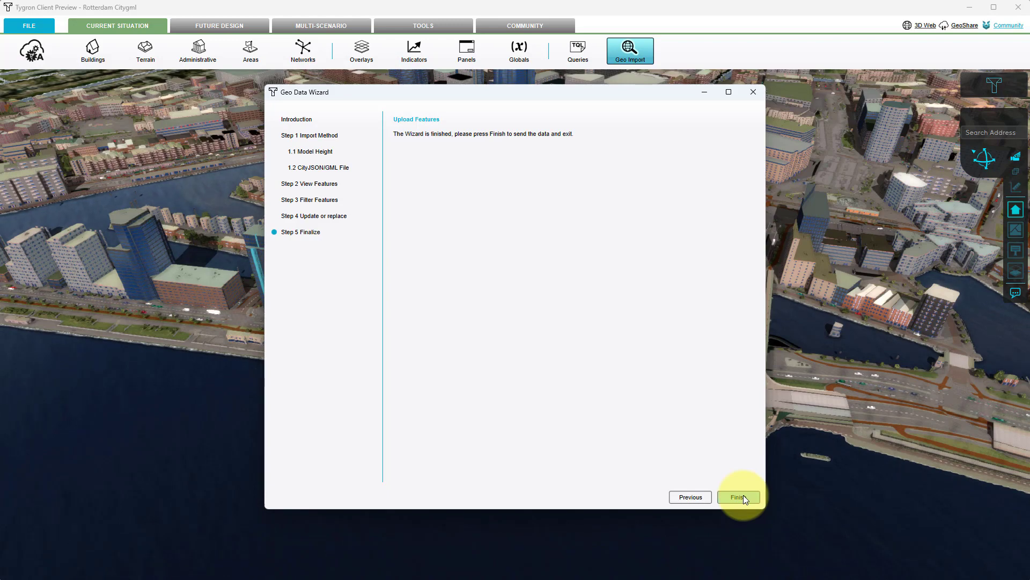
left_click(743, 495)
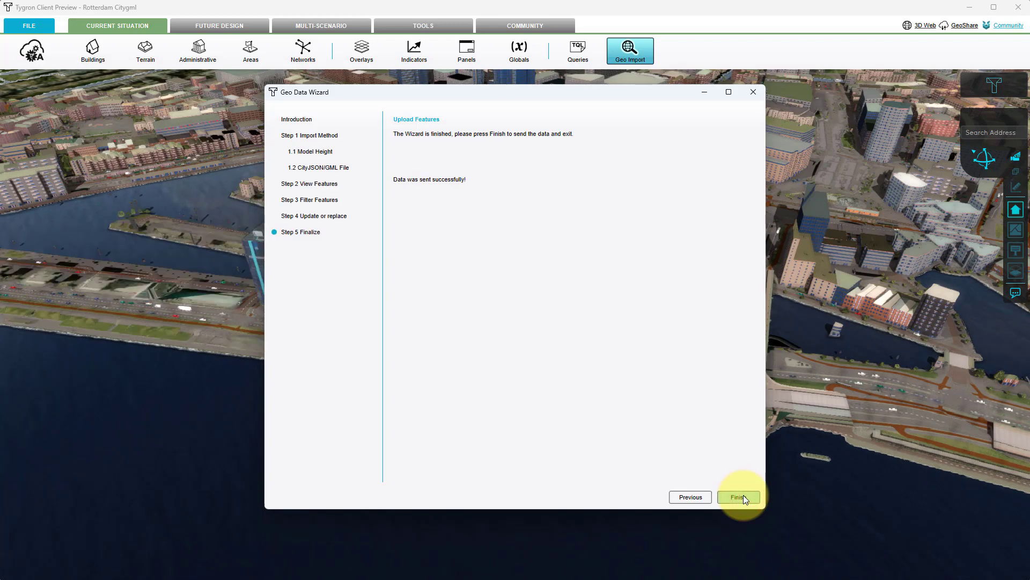
Examine the imported 3D model of the waterfront office tower up close and within its surroundings.
scroll(501, 361, "down", 5)
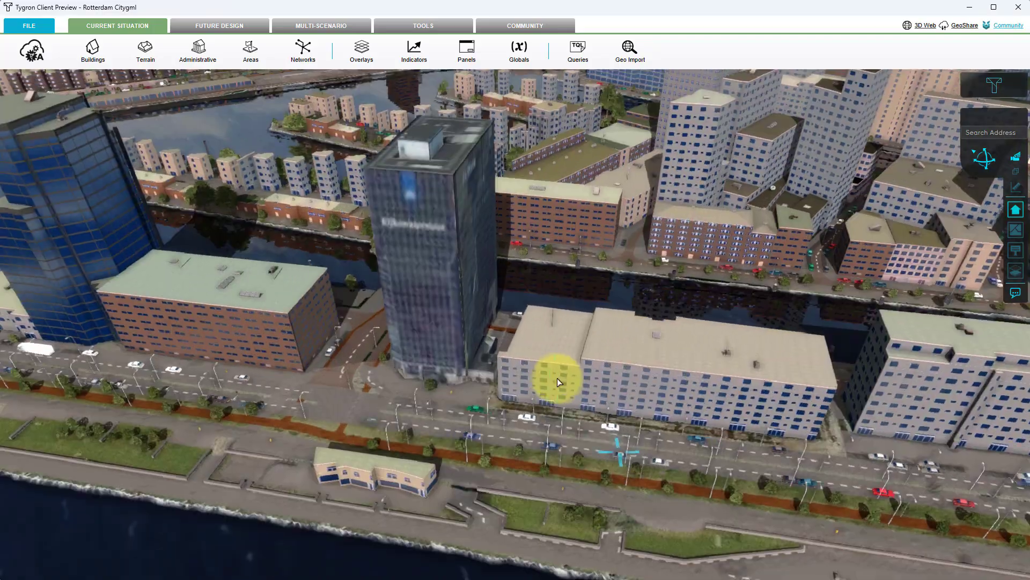
right_click_drag(557, 381, 735, 385)
scroll(730, 378, "down", 4)
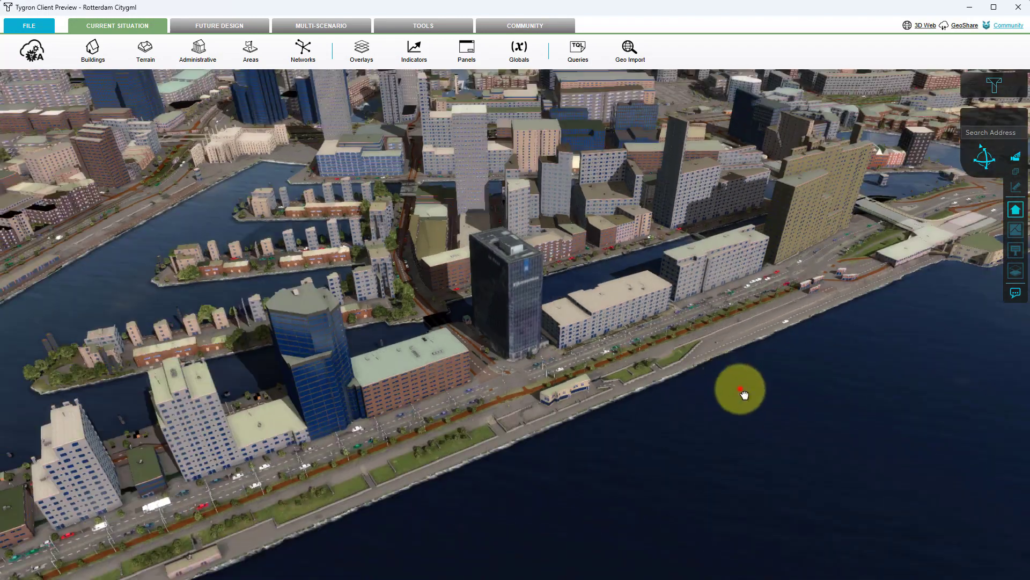
left_click_drag(741, 390, 591, 431)
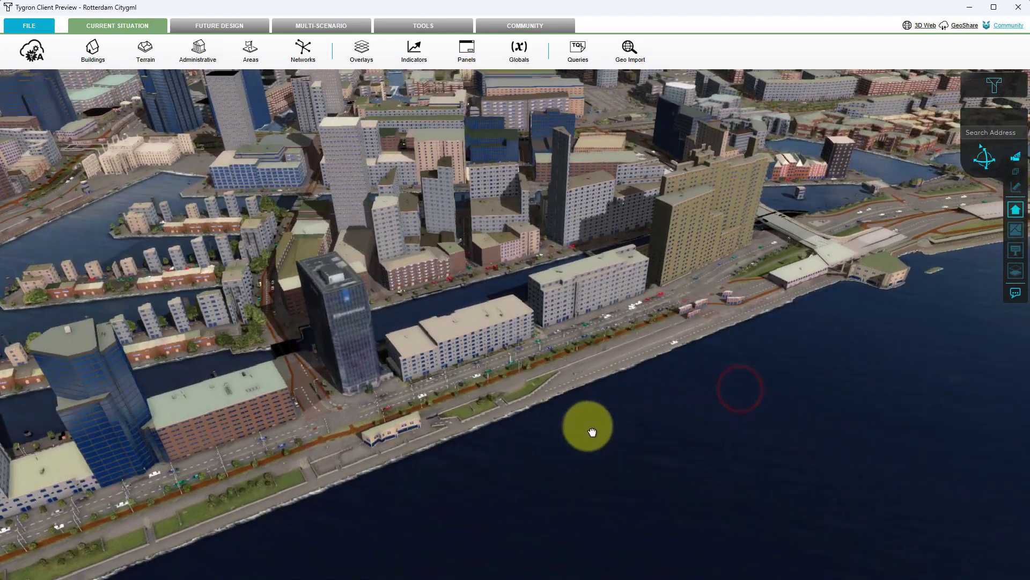
right_click_drag(658, 417, 488, 414)
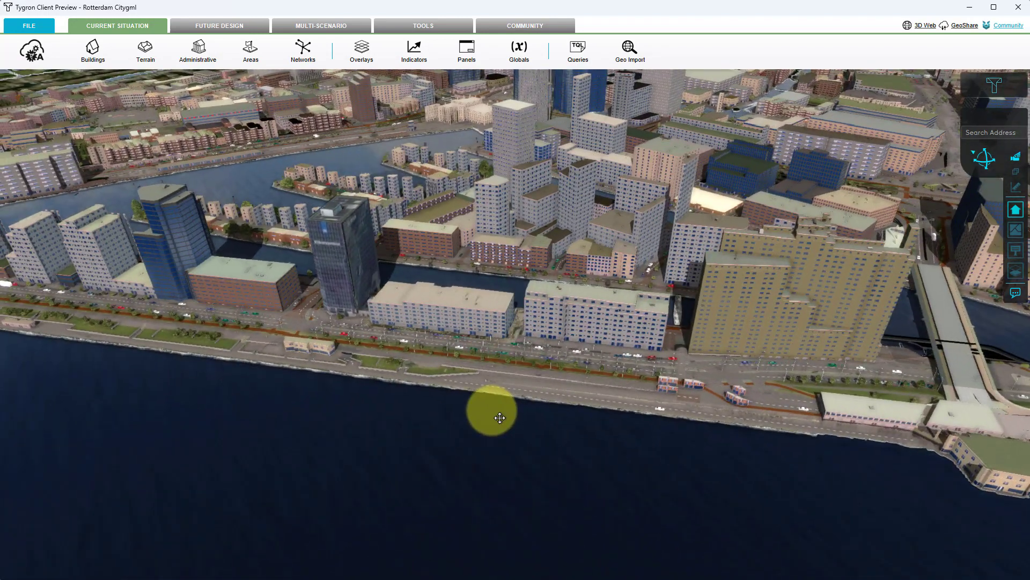
left_click_drag(633, 410, 534, 409)
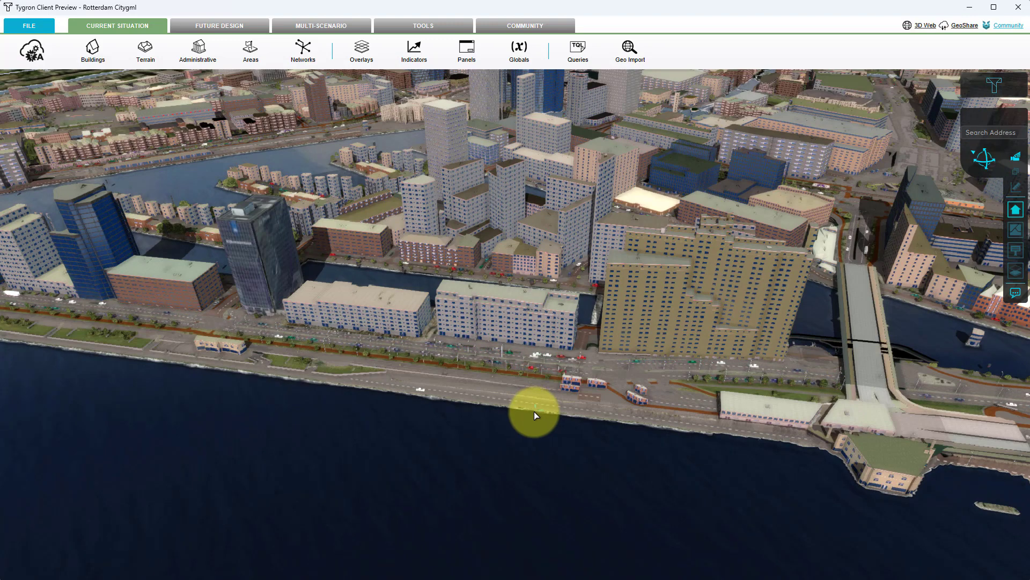
Start a future design geo data import for a new Buildings measure, using the CityJSON/GML method with Model Height and 0,001 minimum triangle size.
left_click(254, 27)
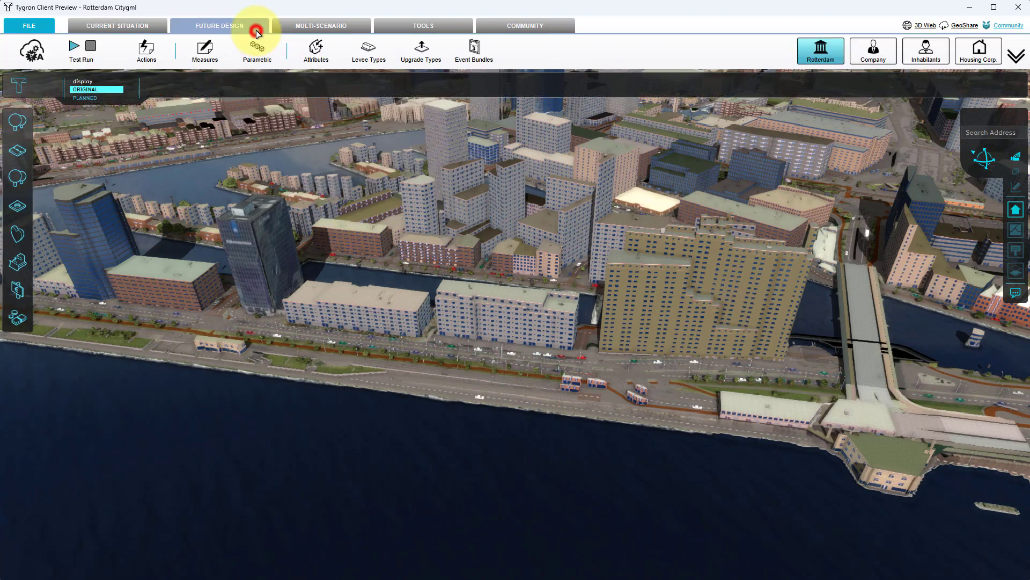
left_click(205, 54)
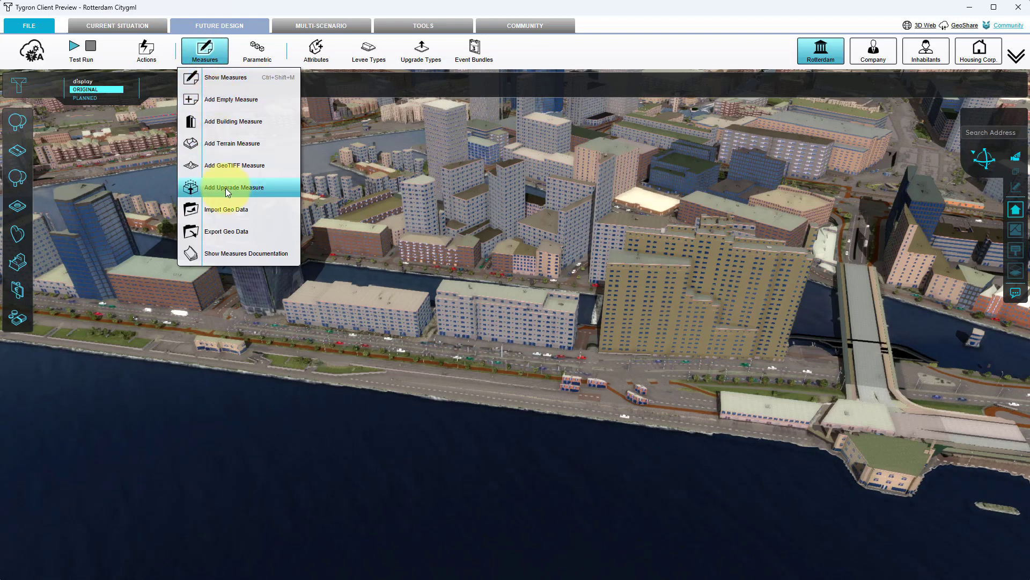
left_click(229, 211)
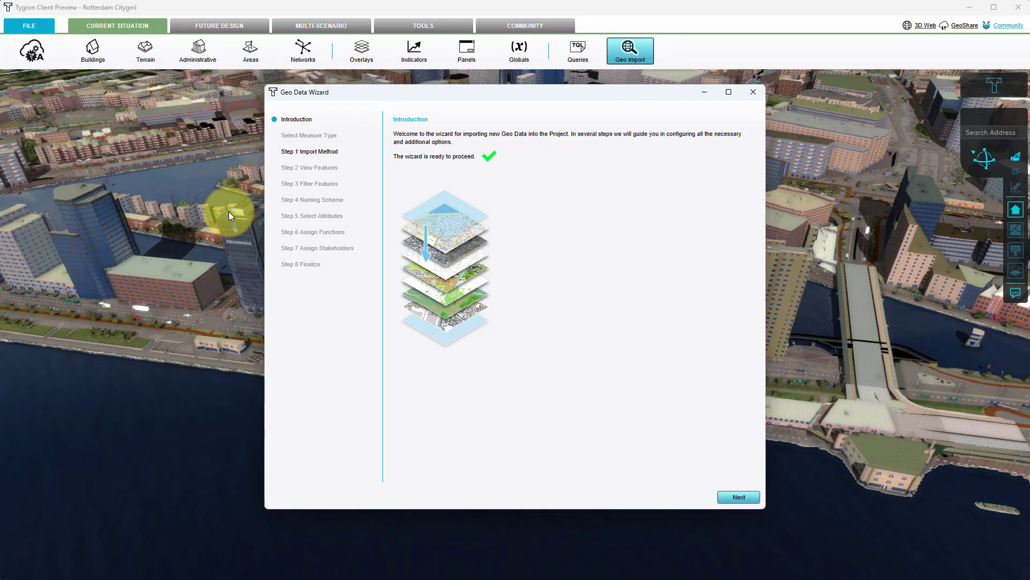
left_click(736, 494)
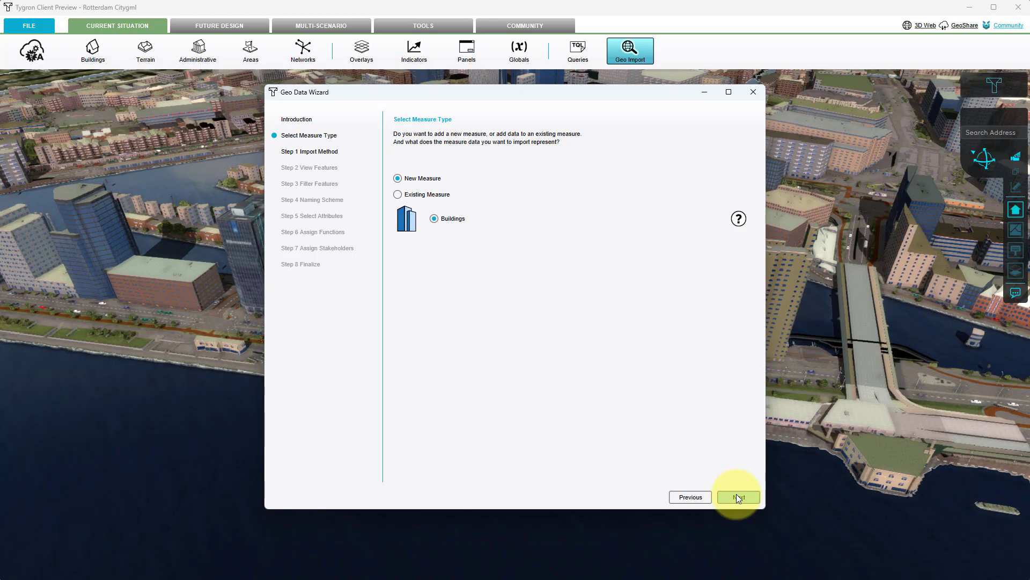
left_click(737, 496)
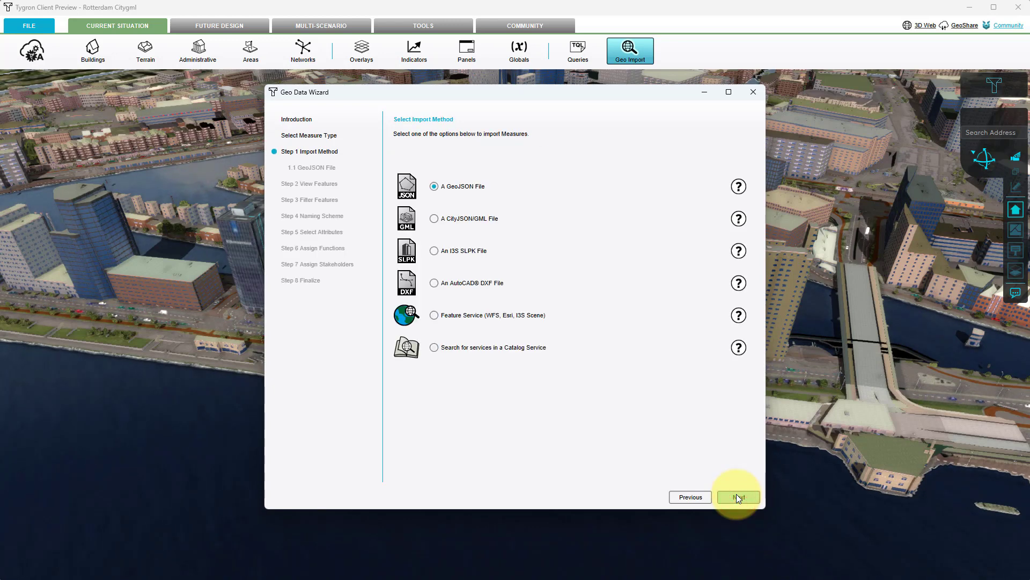
left_click(438, 219)
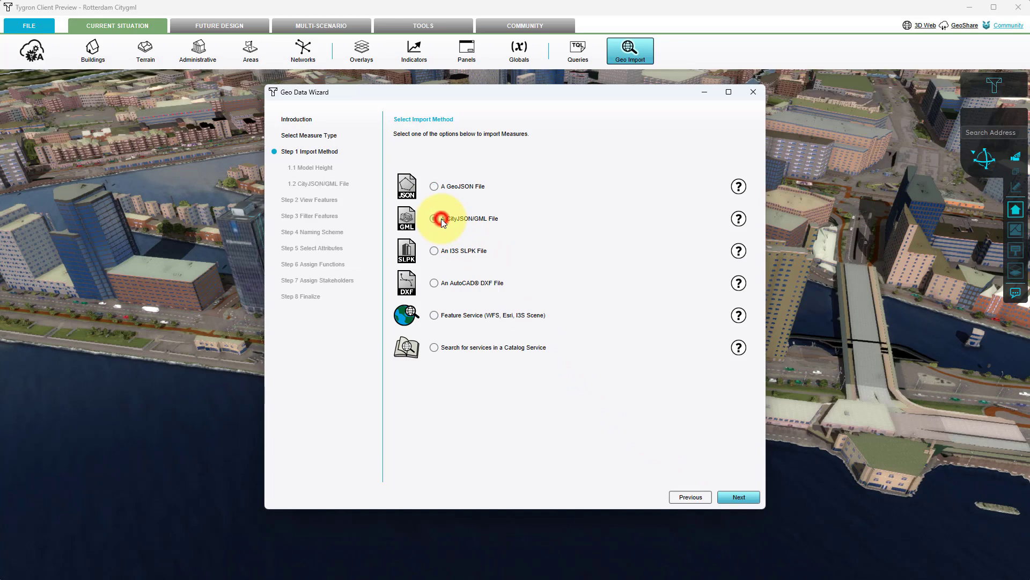
left_click(725, 498)
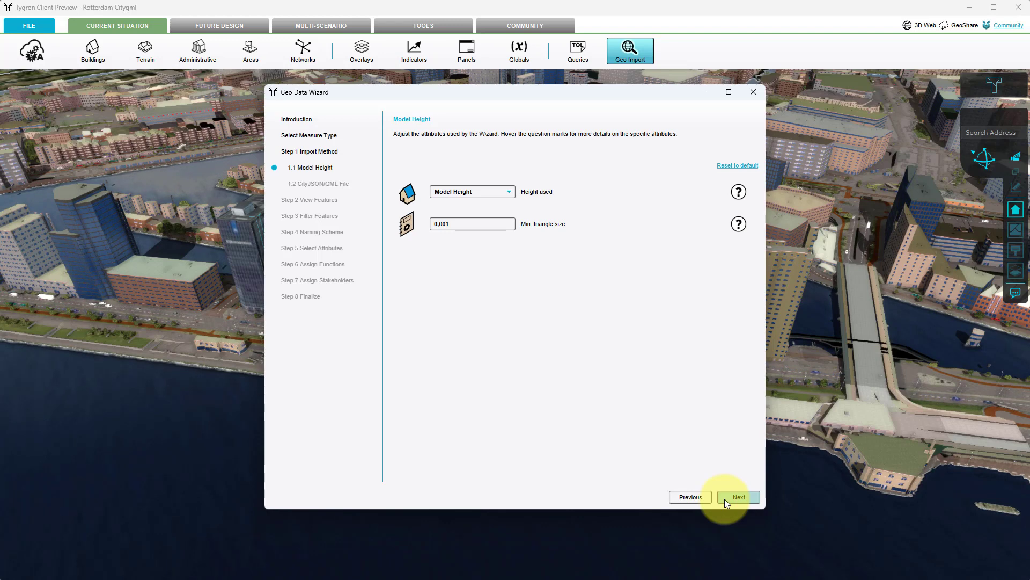
left_click(725, 498)
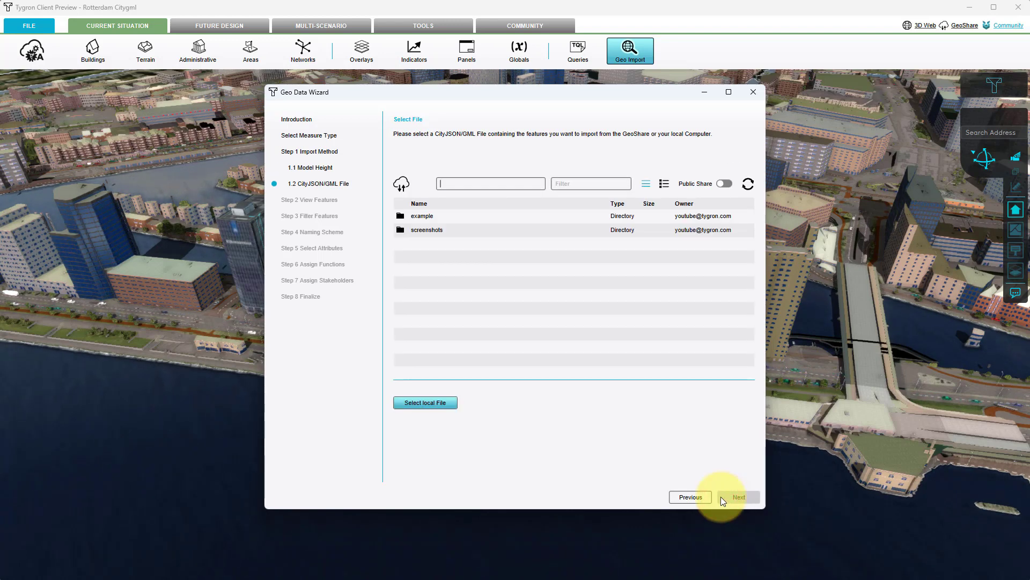
Load the local file Rotterdam_measure.gml from the CityGML subfolder rotterdam_measure as the measure's source.
left_click(429, 403)
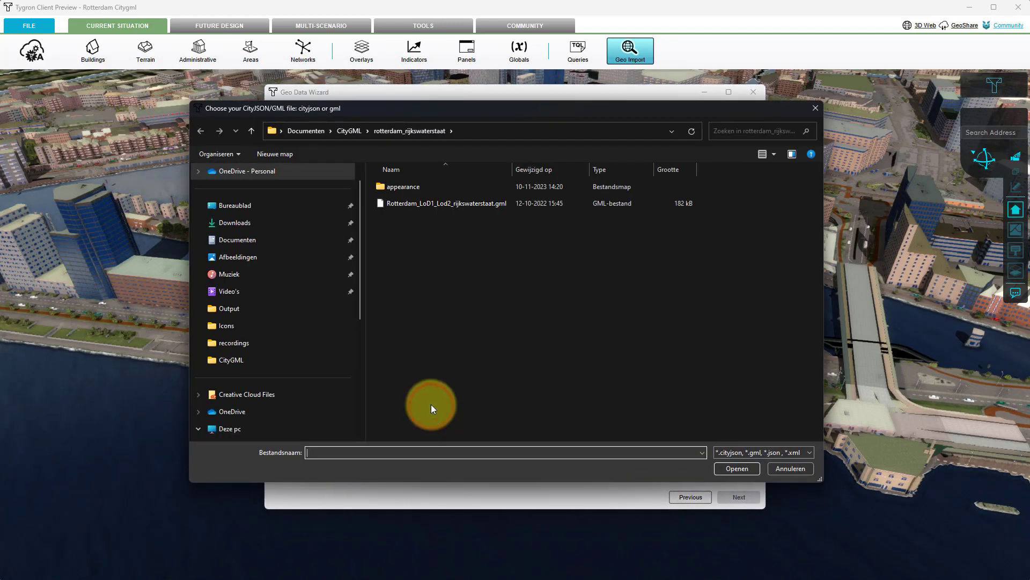
left_click(354, 131)
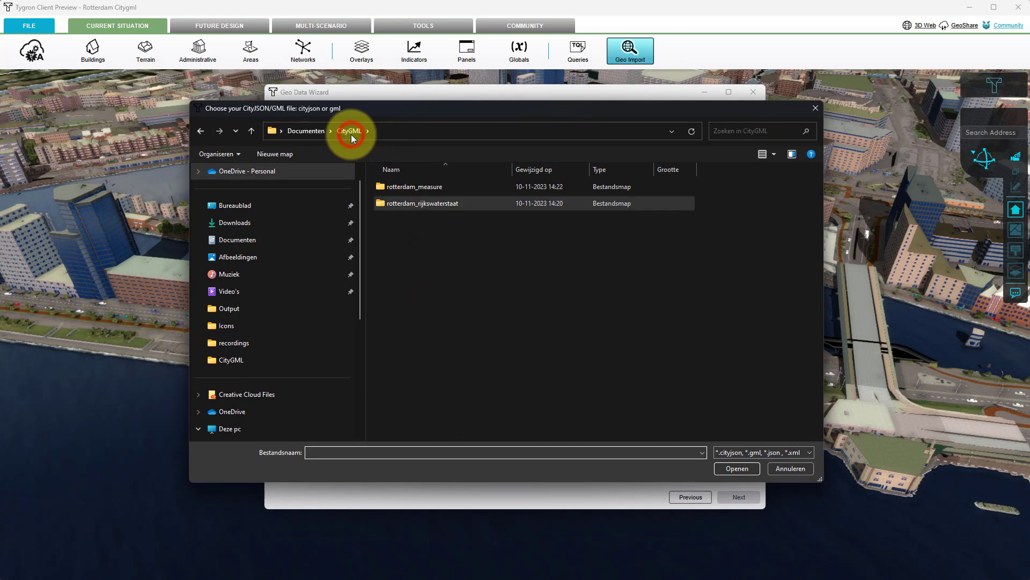
left_click(403, 187)
double_click(404, 187)
left_click(403, 205)
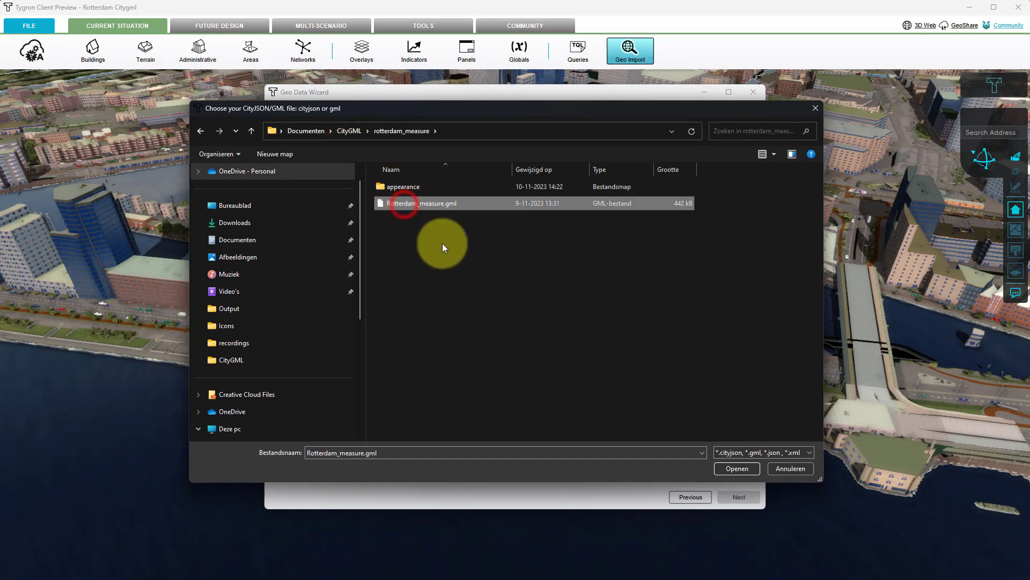
left_click(730, 468)
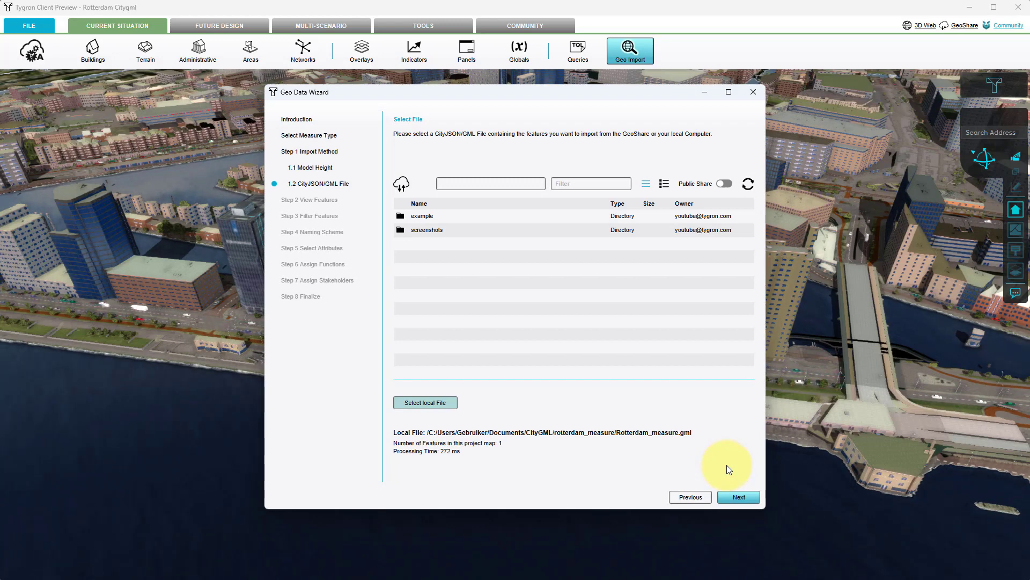
Keep the measure's feature unfiltered, name it based on its matched Function, and import the FLOORS attribute with multiplier 1.
left_click(735, 495)
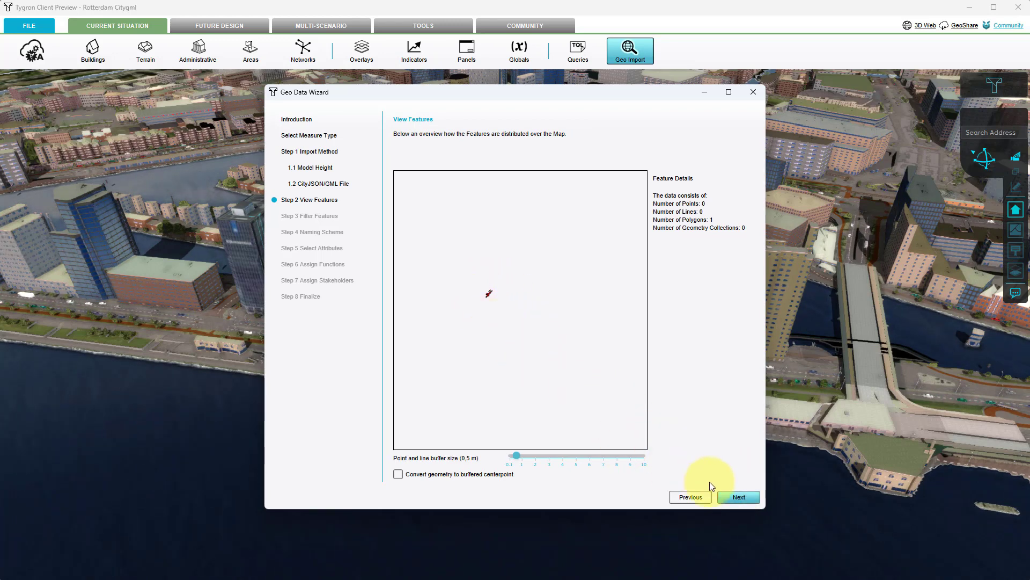
left_click(733, 497)
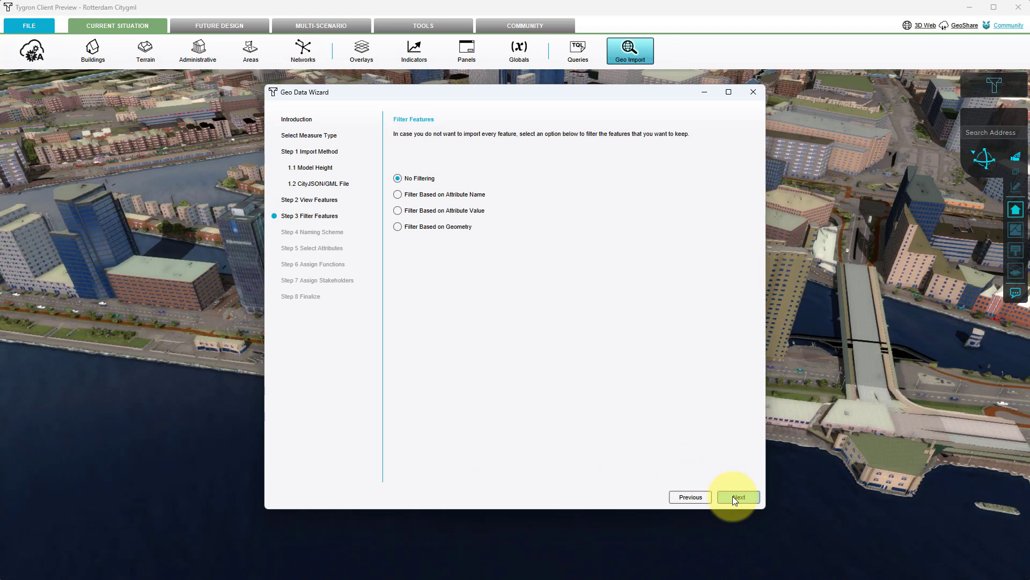
left_click(733, 496)
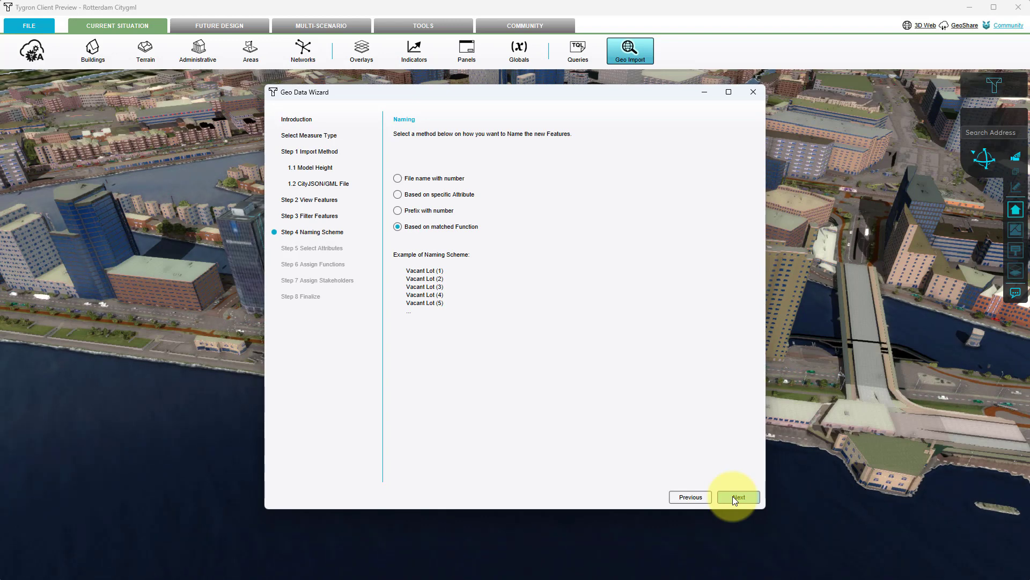
left_click(735, 497)
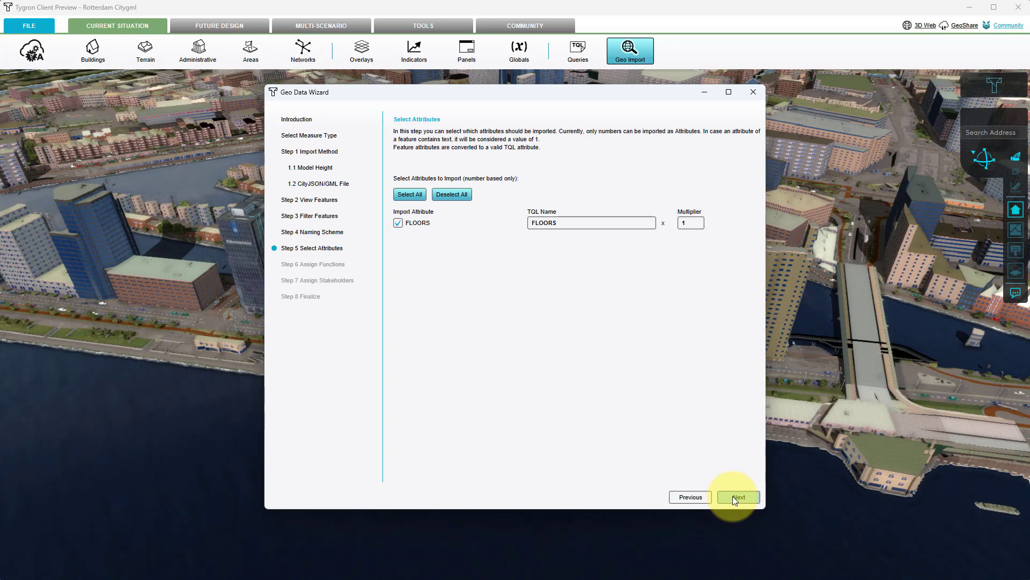
left_click(734, 497)
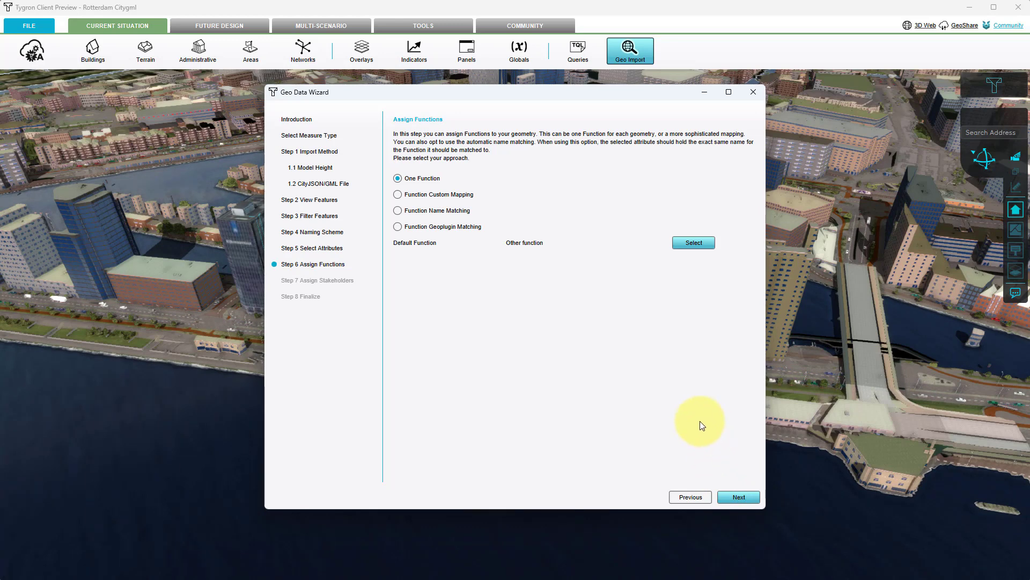
Assign one Function to the imported geometry, using Highrise offices from the Offices category as the default.
left_click(684, 244)
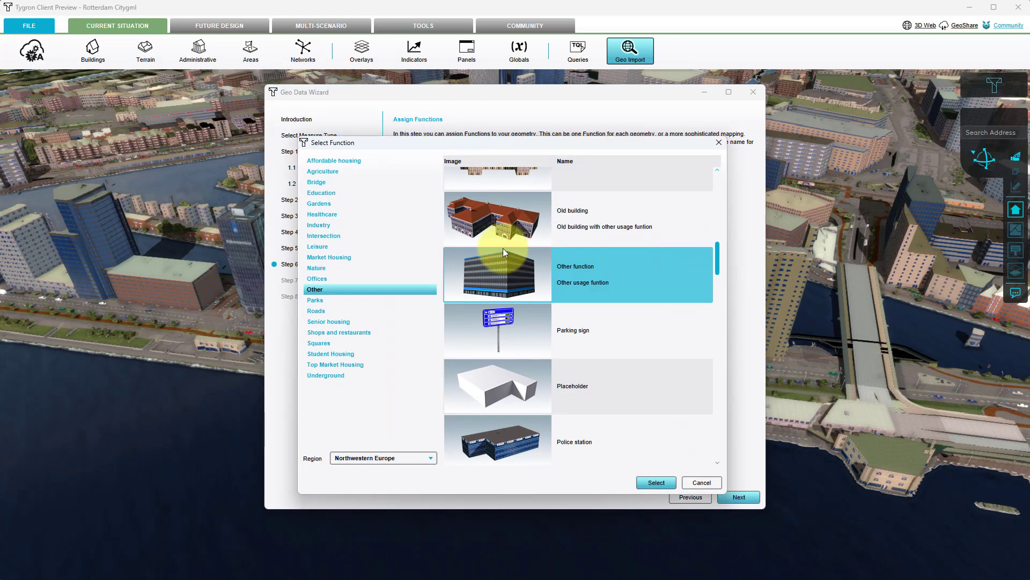
left_click(317, 279)
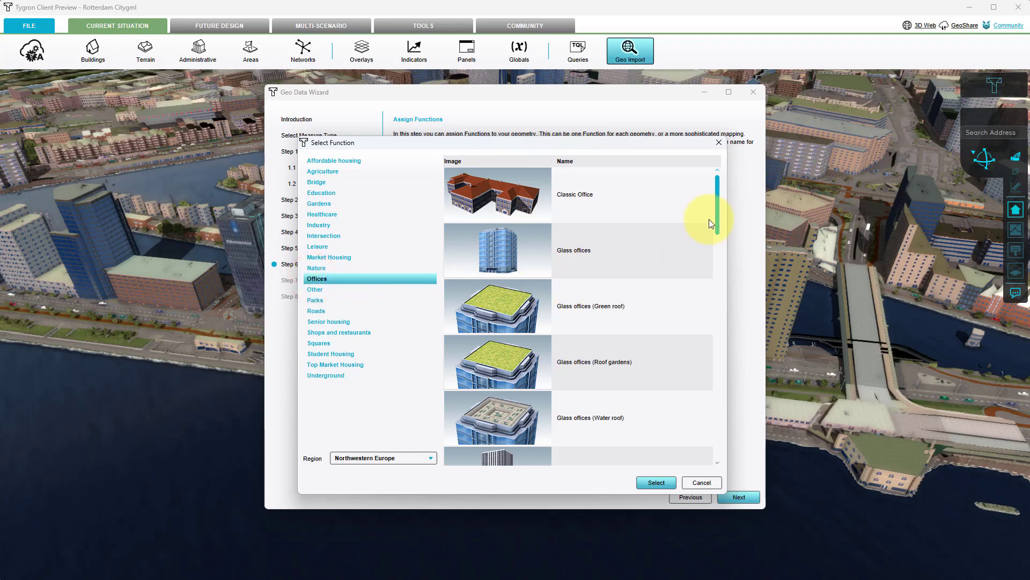
left_click_drag(717, 208, 720, 265)
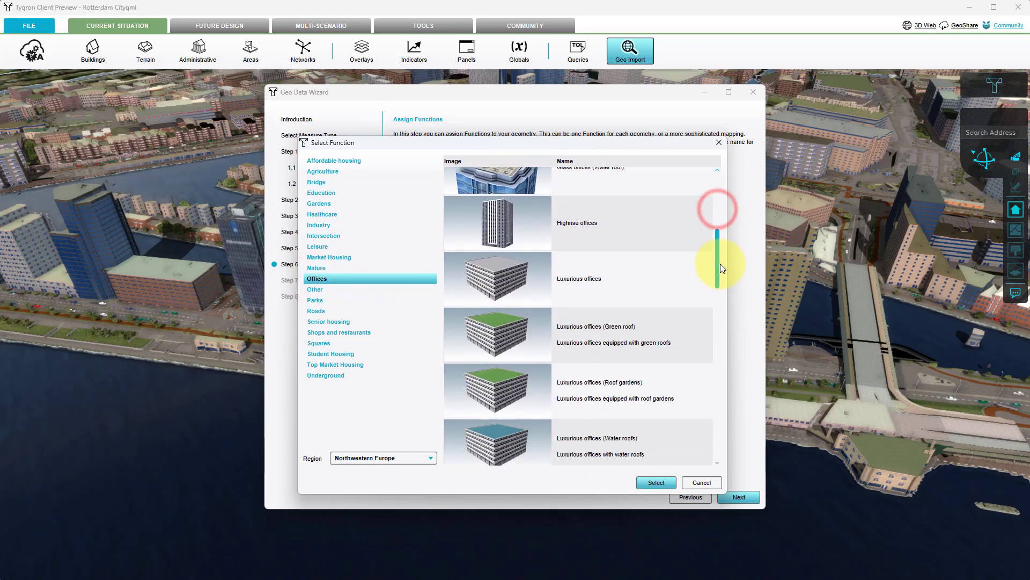
left_click(621, 232)
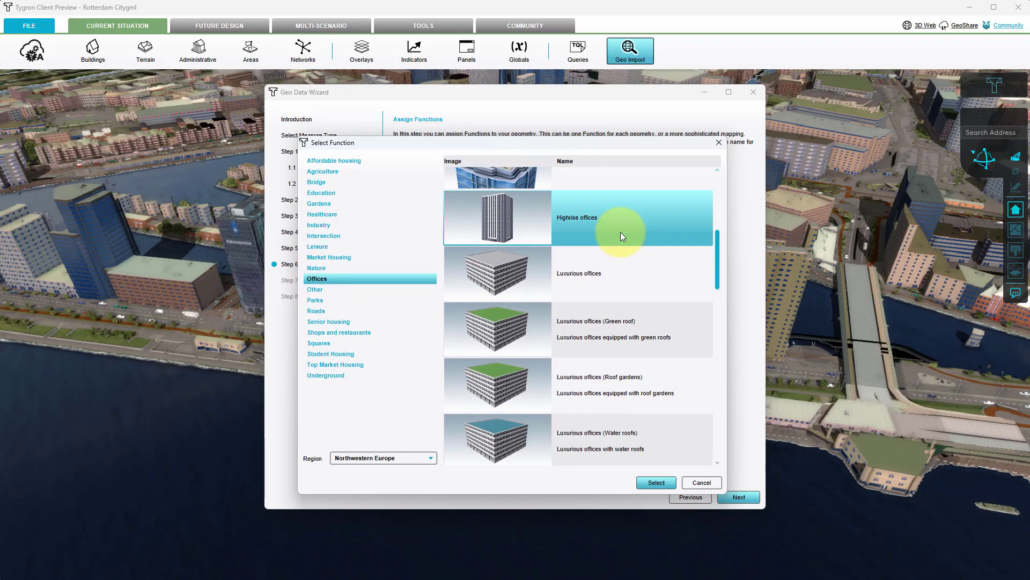
left_click(661, 485)
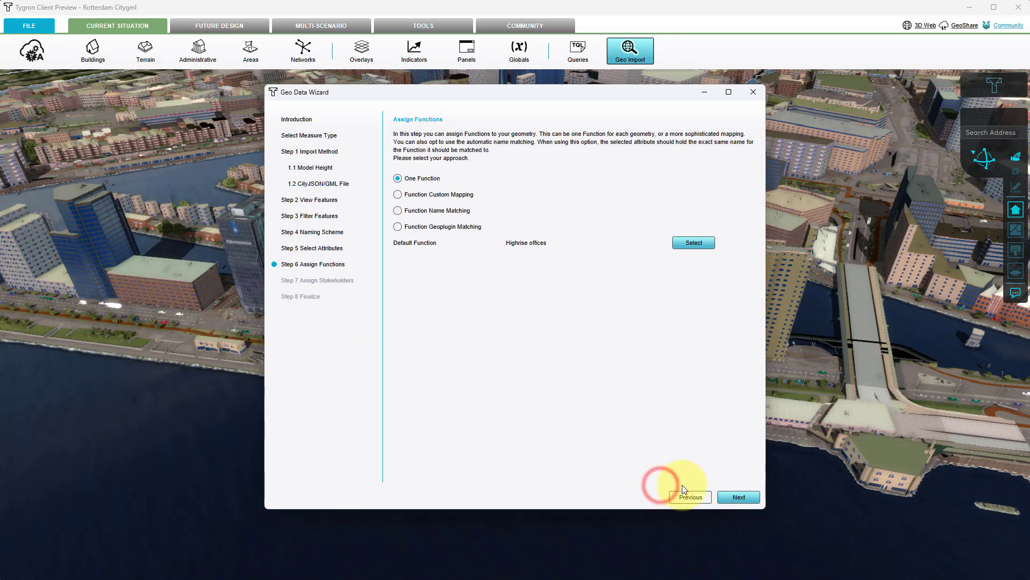
left_click(734, 500)
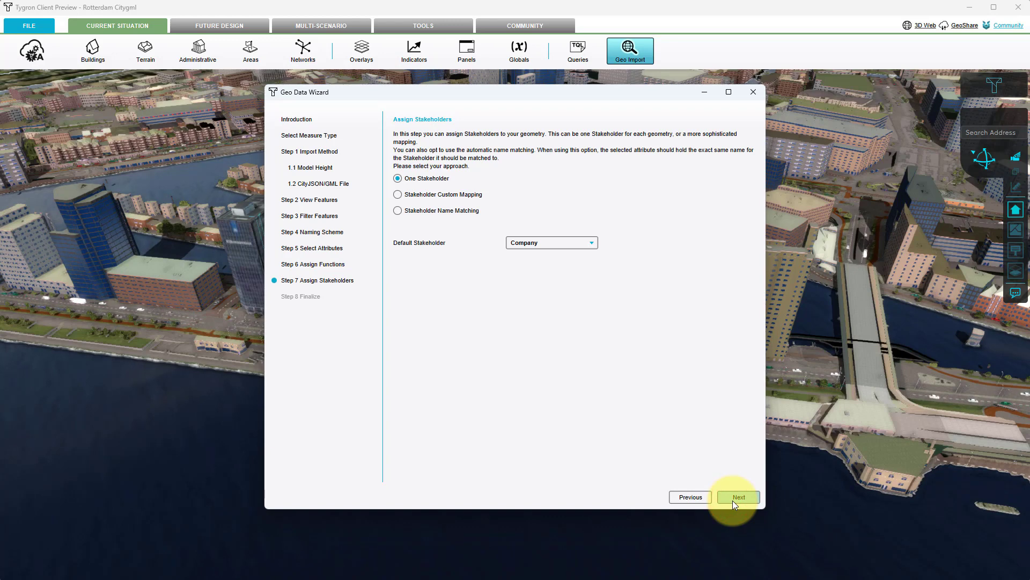
Assign Company as the one default stakeholder for the geometry and finish the import wizard.
left_click(541, 244)
left_click(536, 255)
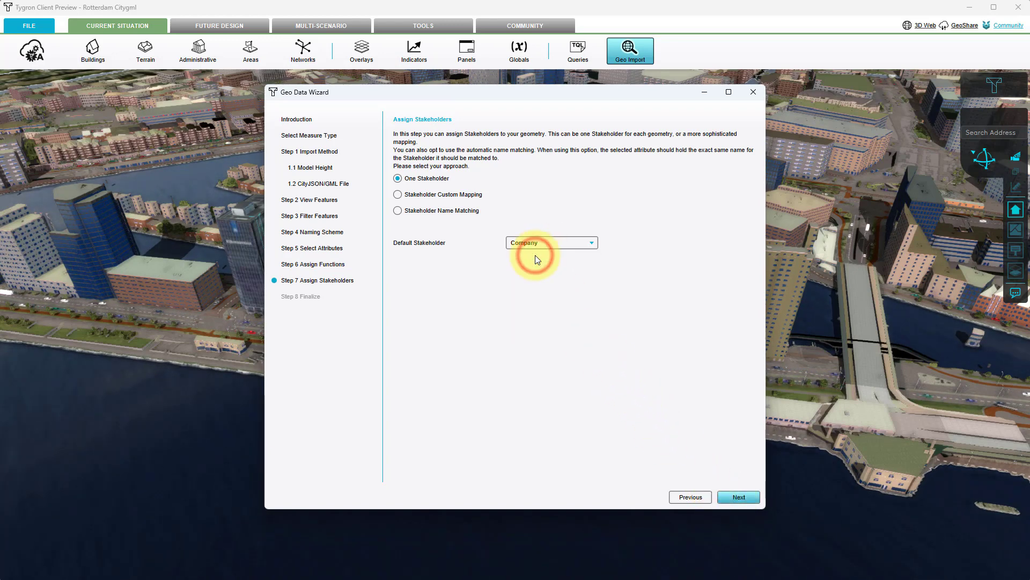
left_click(744, 495)
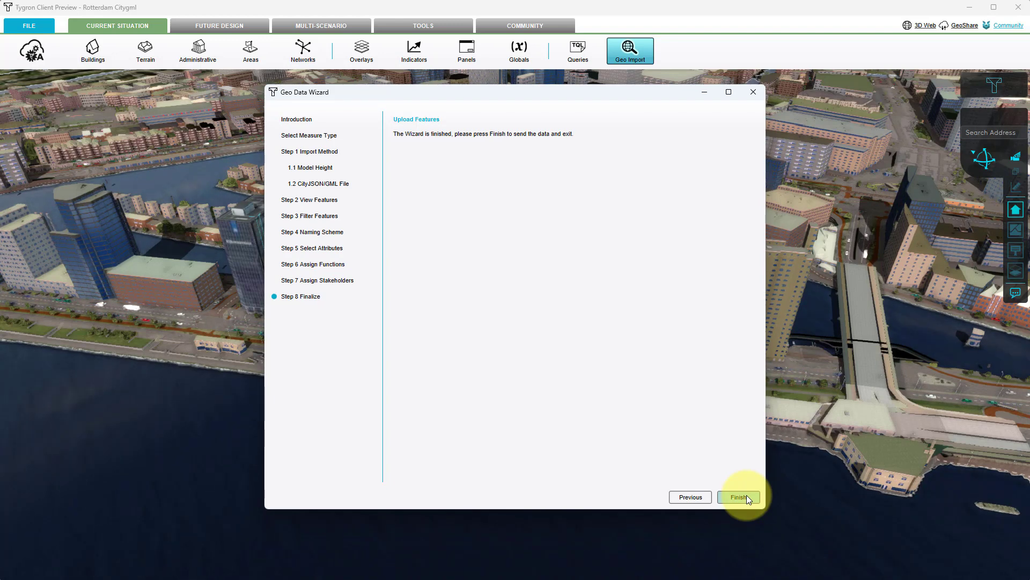
left_click(746, 495)
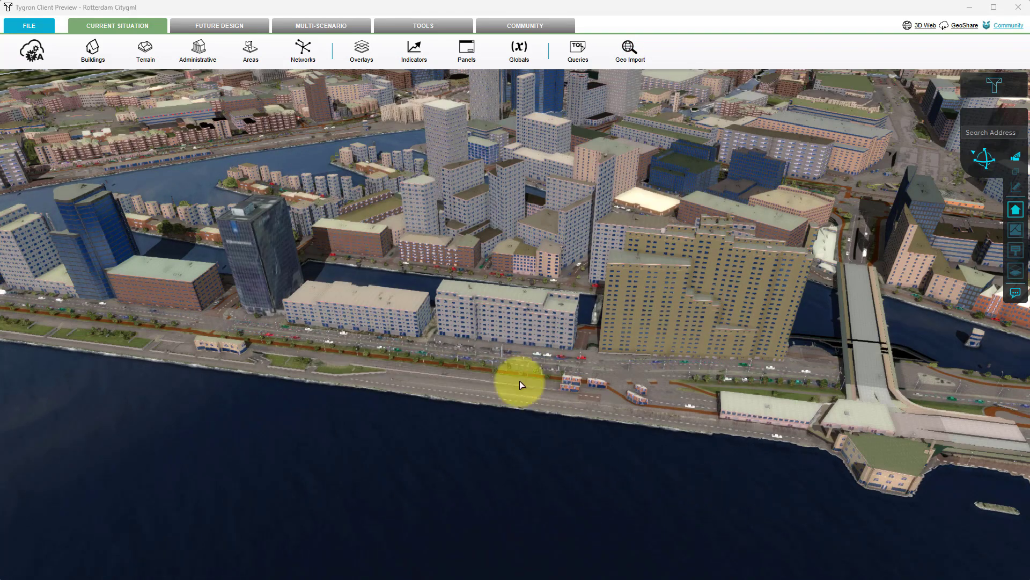
Select the imported measure among the future design measures, activate it, and view its planned building on the waterfront.
left_click(222, 25)
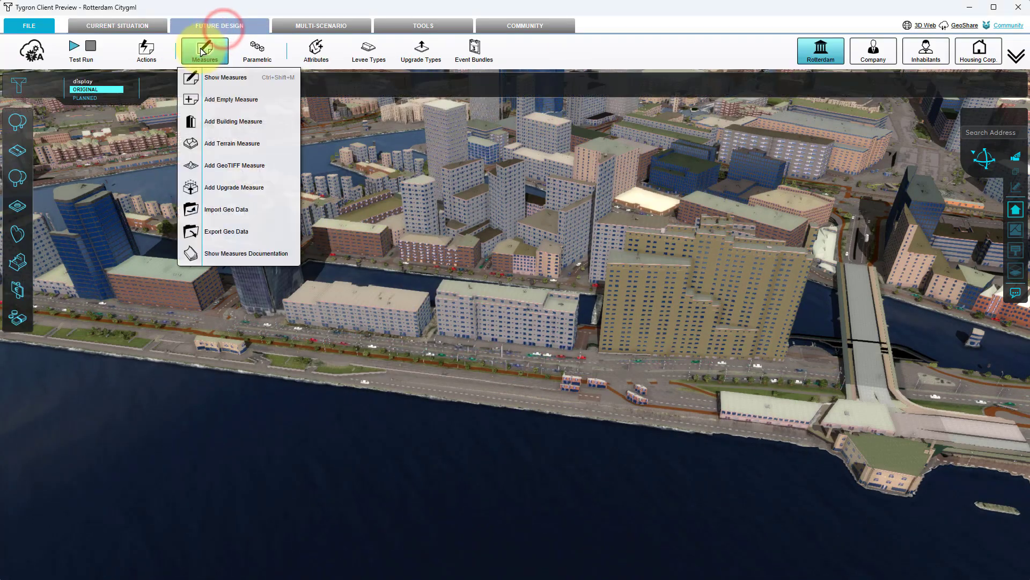
left_click(202, 51)
left_click(33, 138)
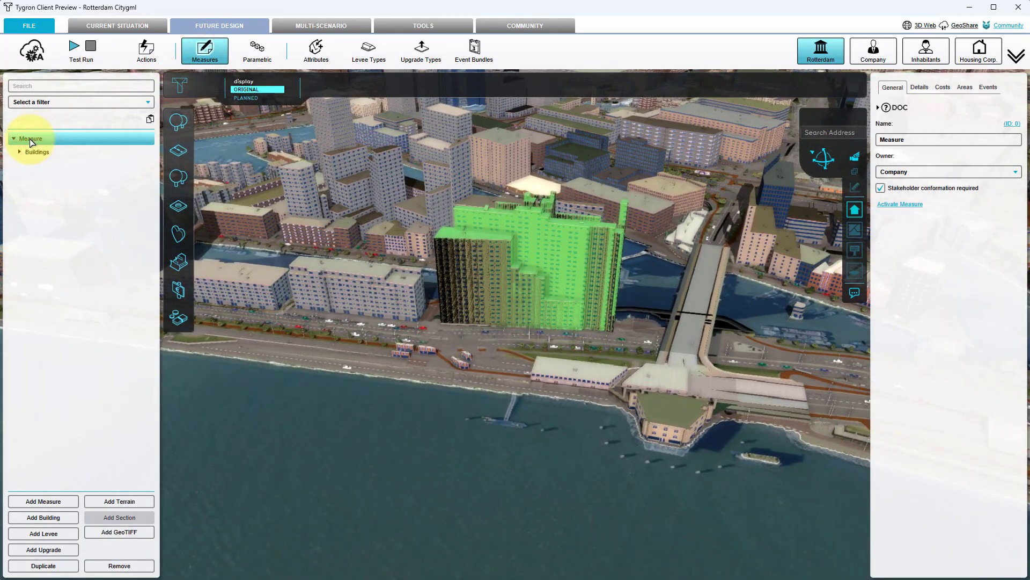
left_click(855, 209)
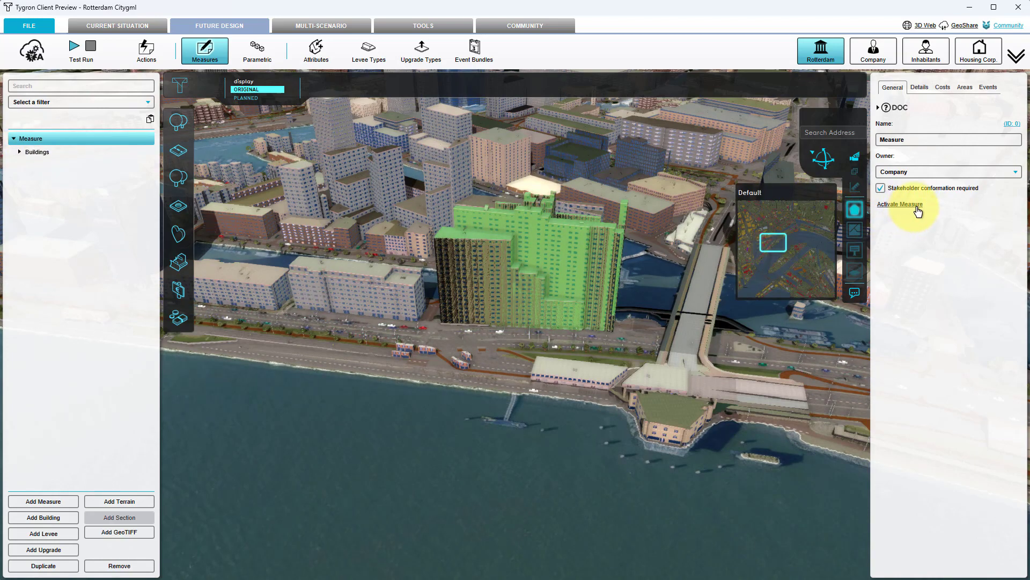
left_click(917, 206)
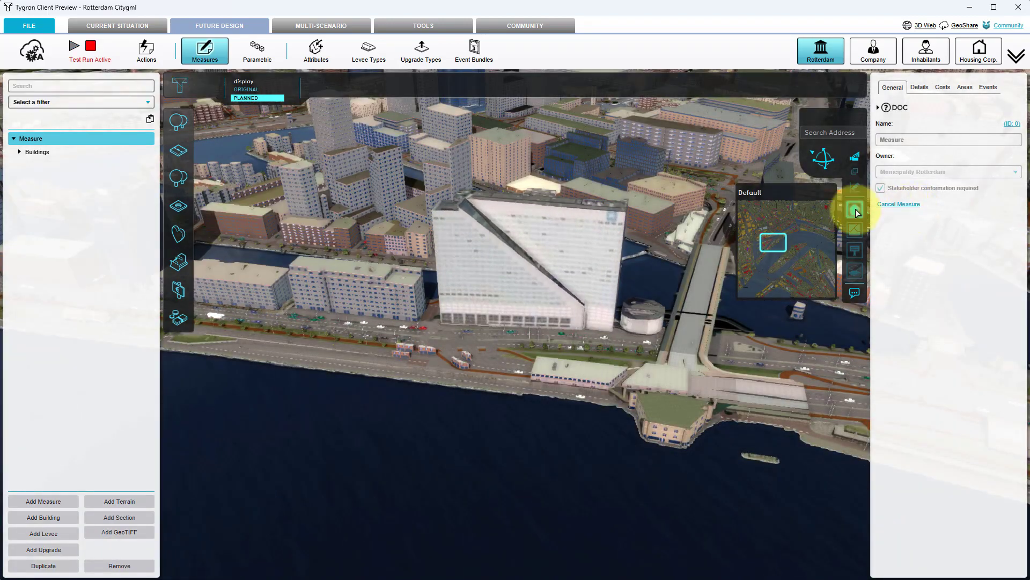
left_click_drag(470, 349, 519, 420)
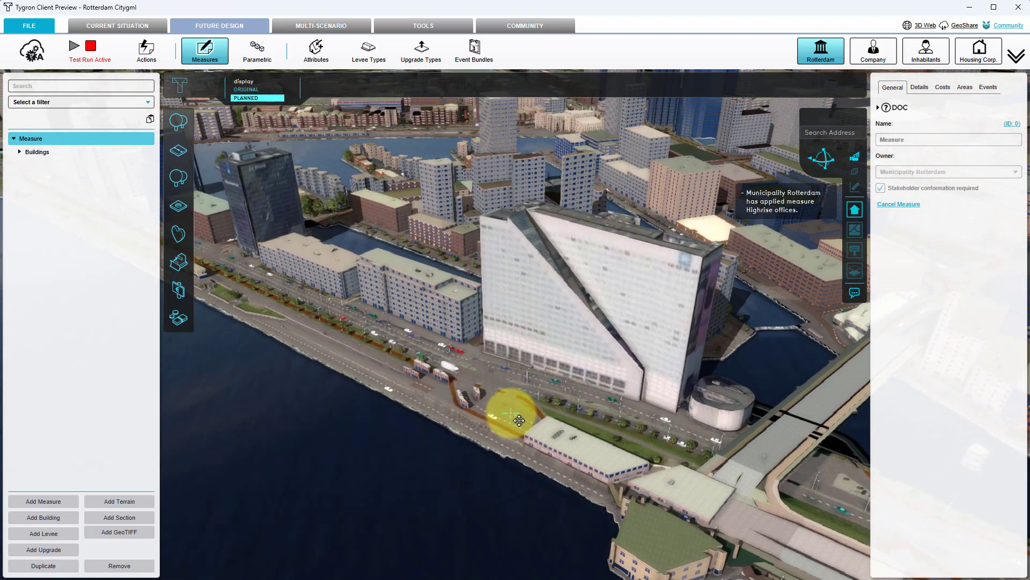